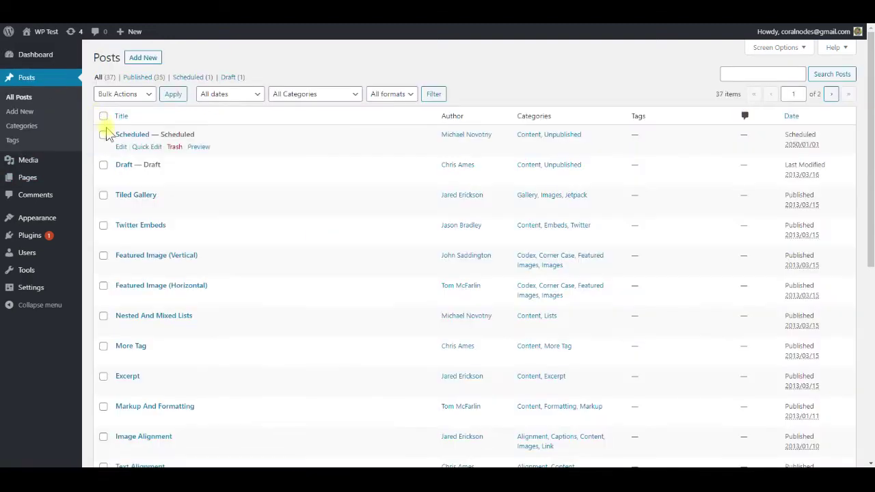
Step: Filter the posts to published ones and open the revision history of the Tiled Gallery post
click(151, 78)
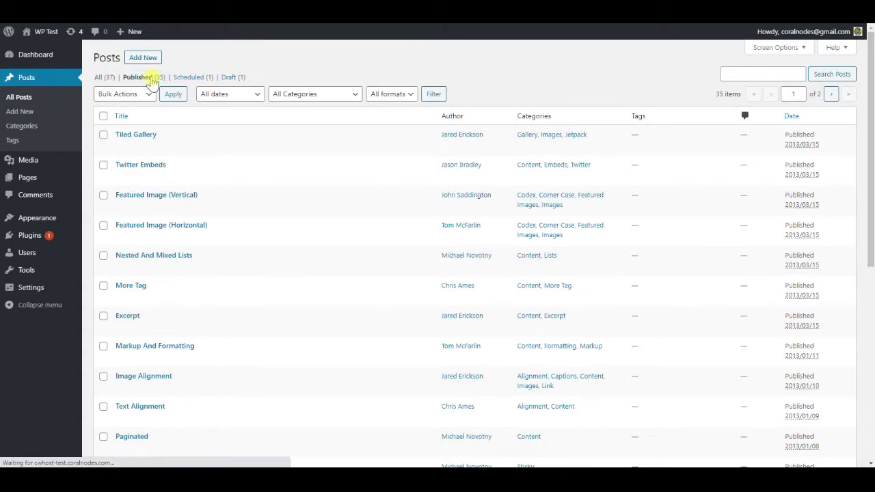
click(122, 148)
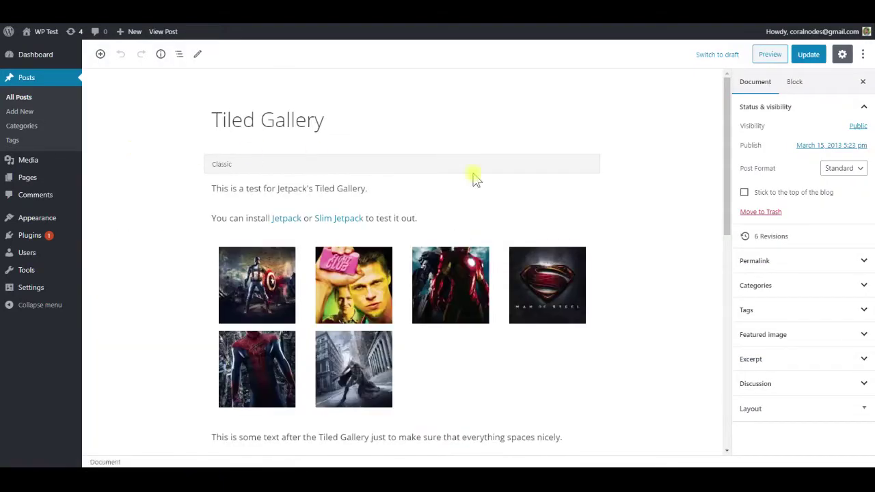
click(794, 236)
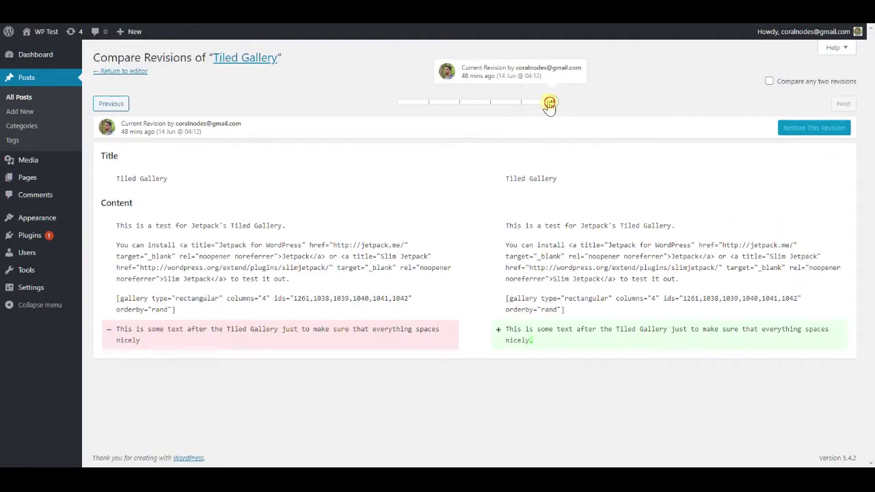
Step: Compare the Tiled Gallery revisions, starting from the oldest and moving forward through newer ones, and return to the post editor
drag(550, 105, 393, 104)
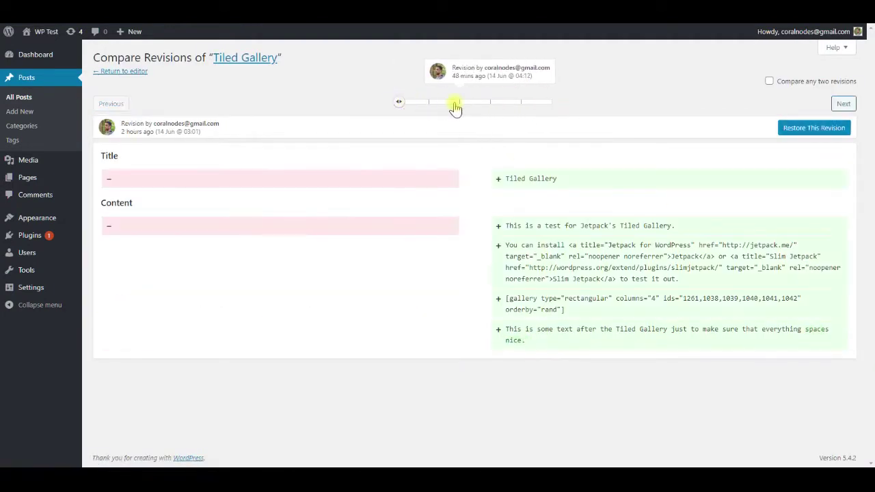
click(843, 104)
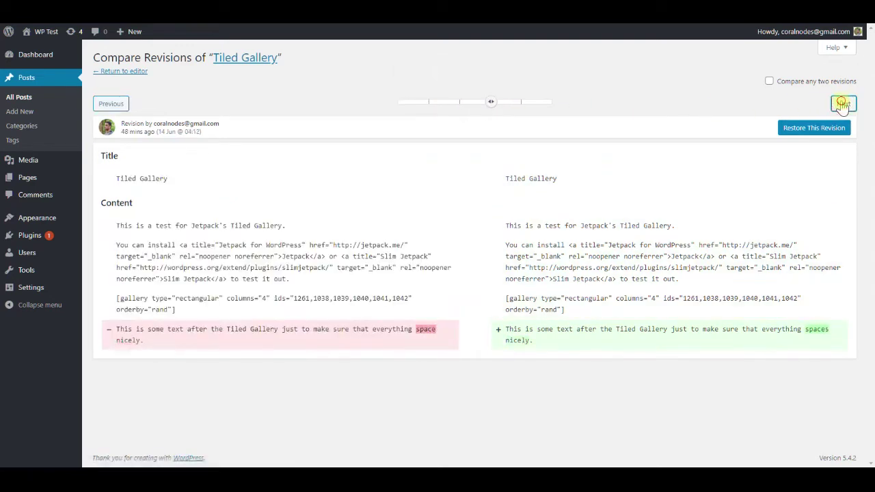
click(843, 104)
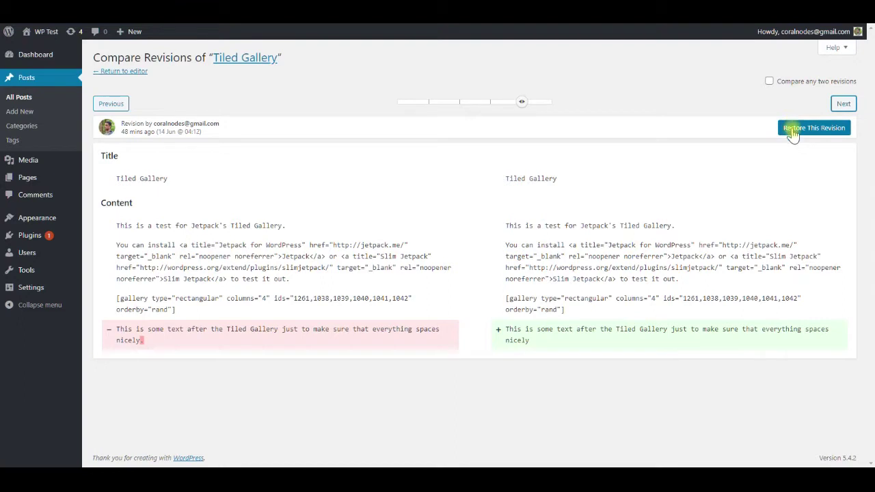
click(130, 71)
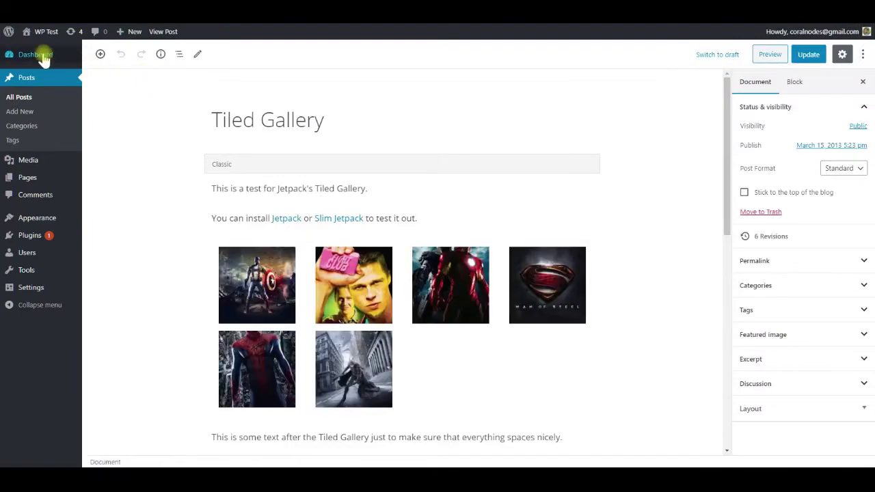
Step: Go to the dashboard home and check in the screen options that the Site Health Status box is enabled
mouse_move(39, 57)
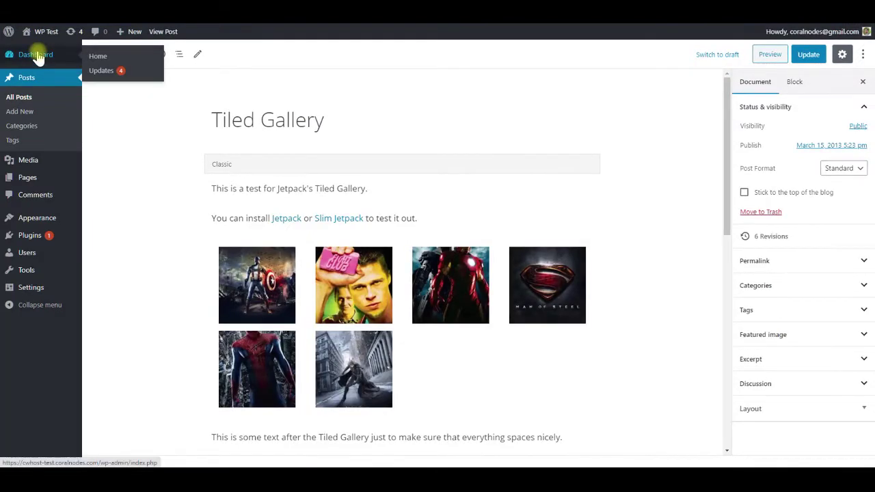
click(99, 56)
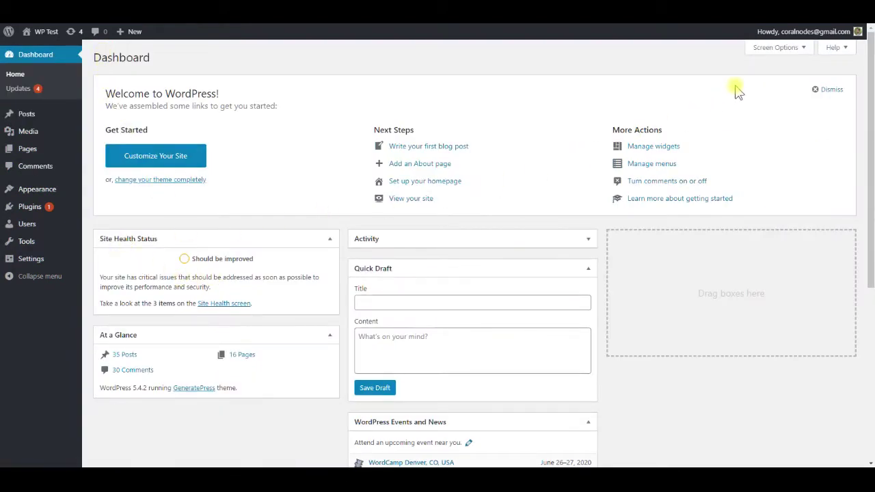
click(765, 49)
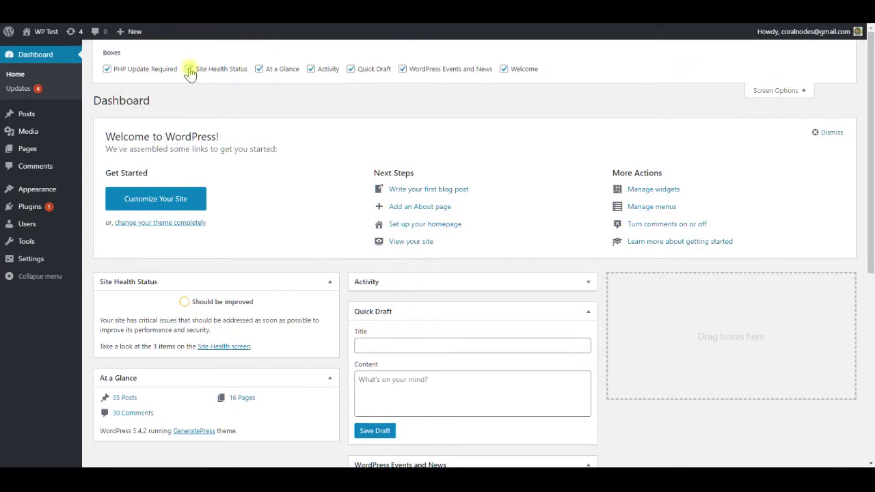
click(768, 90)
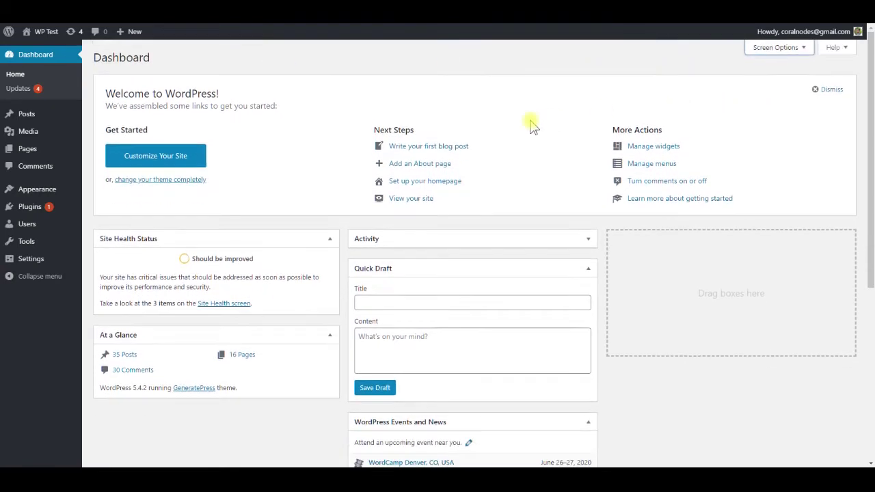
Step: Open the Site Health information and examine the database size under Directories and Sizes
click(209, 304)
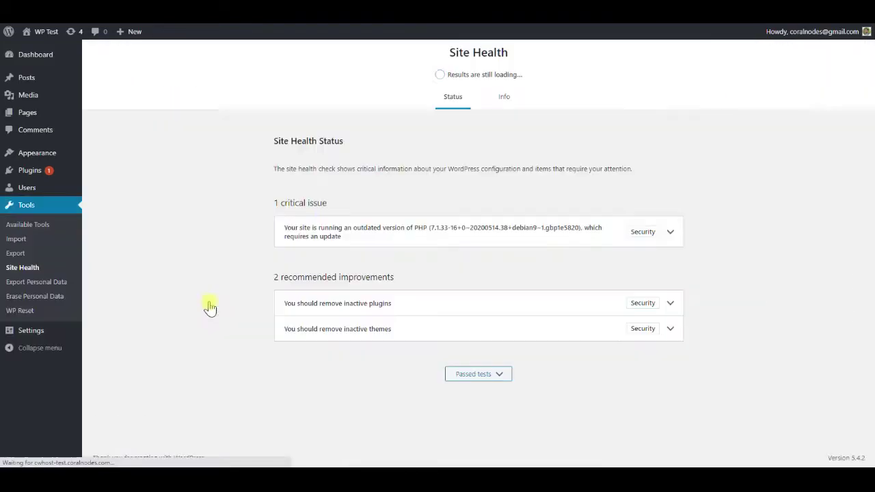
click(504, 98)
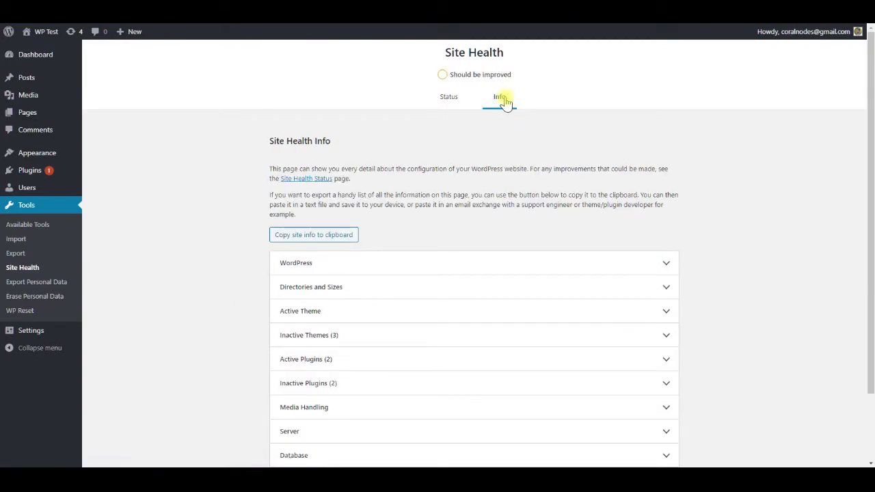
scroll(397, 231, down, 2)
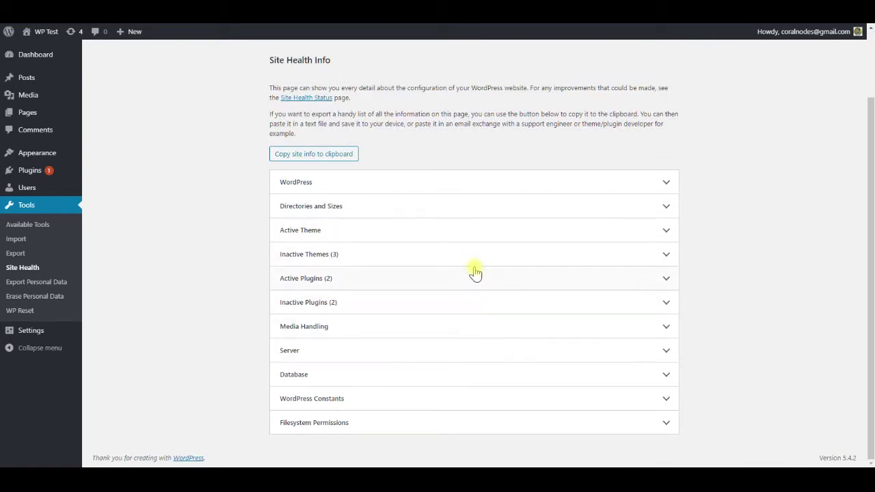
click(474, 208)
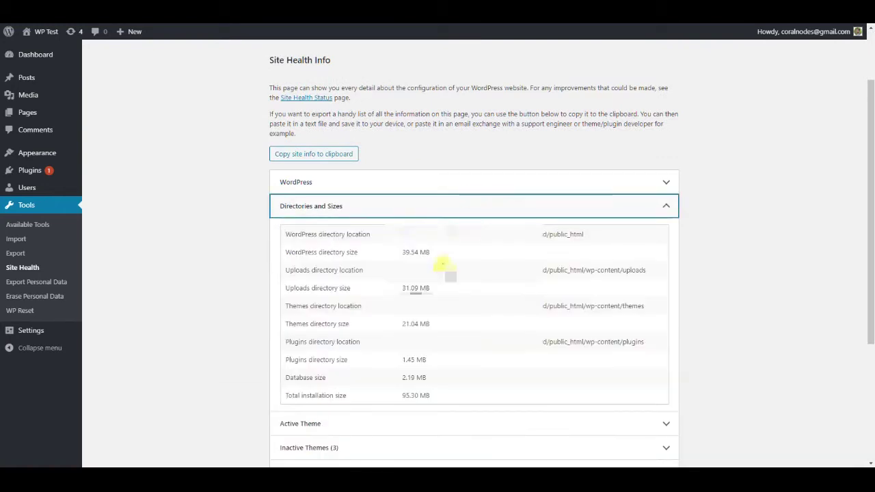
drag(286, 377, 430, 377)
click(421, 377)
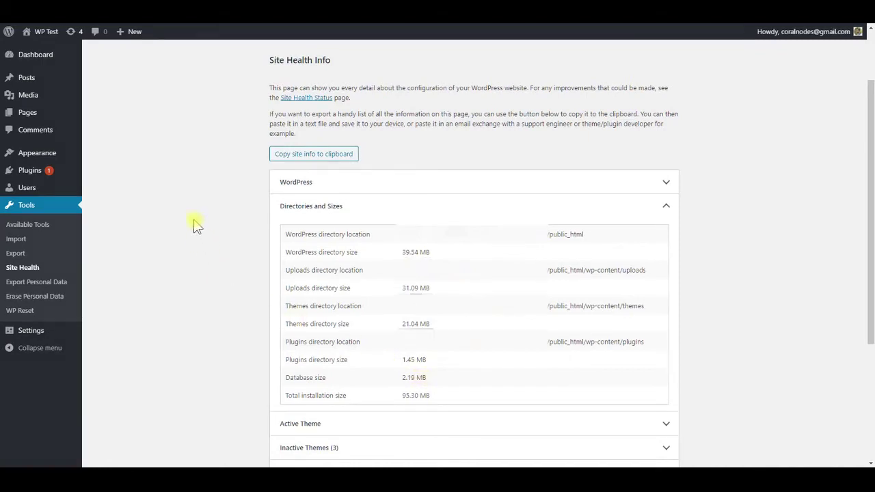
Step: Search the plugin directory for "wp sweep", and install and activate the WP-Sweep plugin
mouse_move(34, 171)
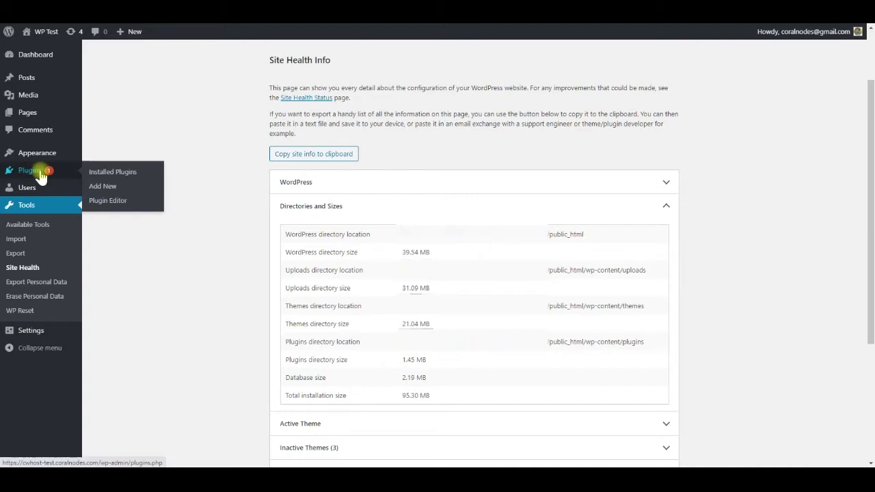
click(103, 185)
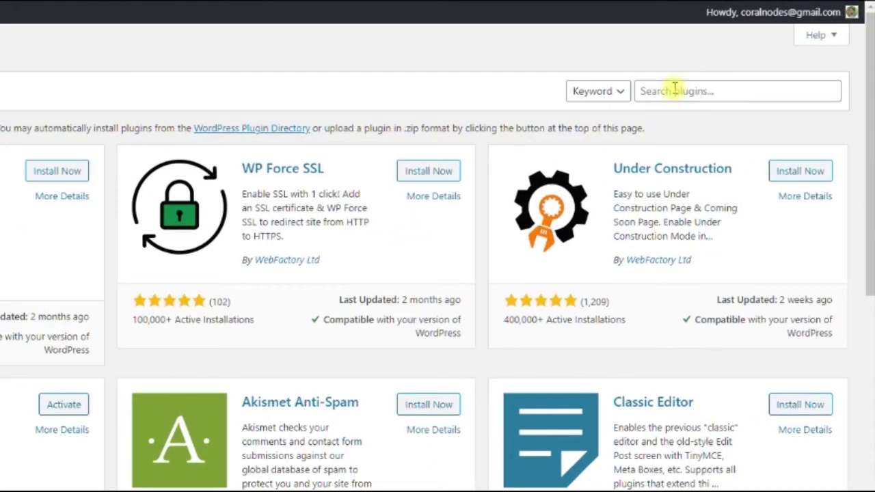
click(731, 87)
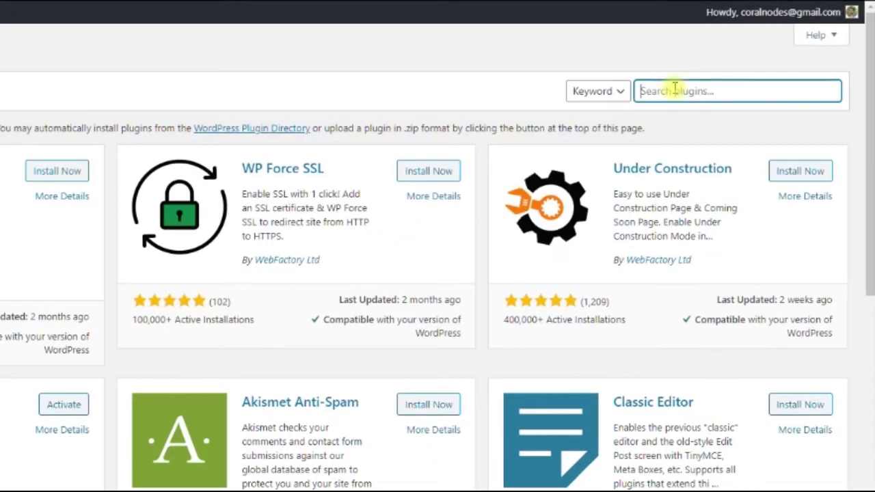
text(wp s)
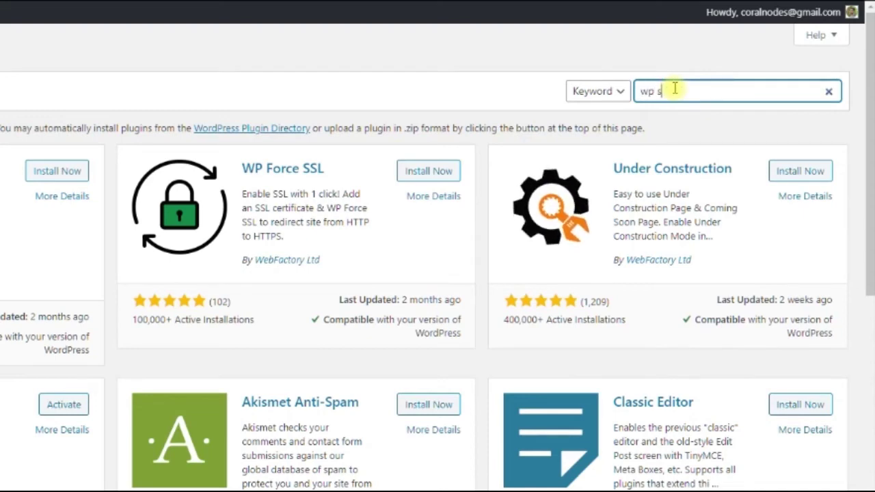
text(weep)
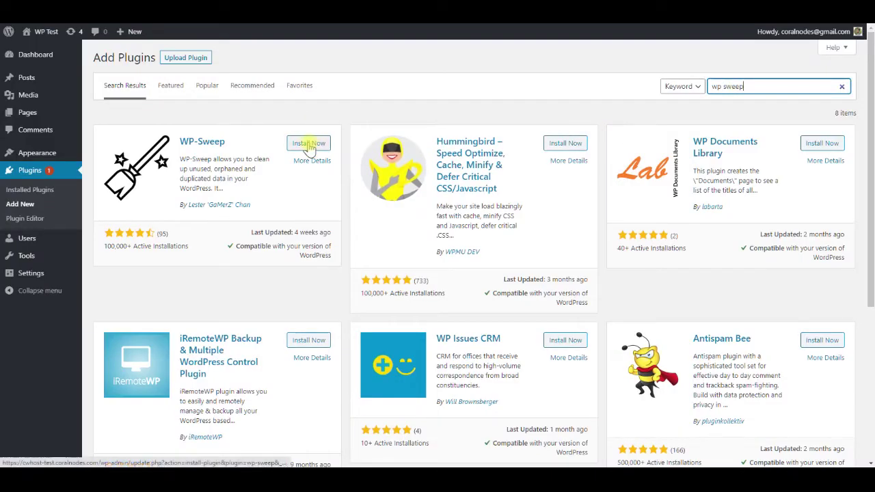
click(307, 143)
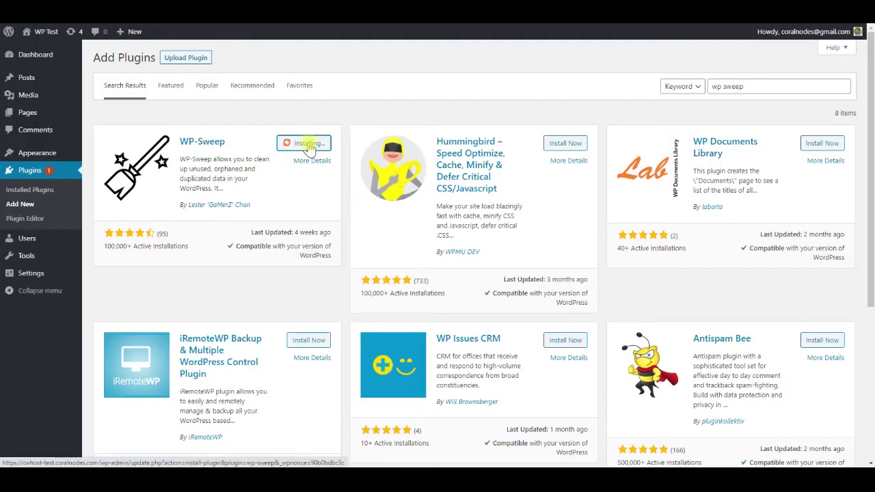
click(315, 147)
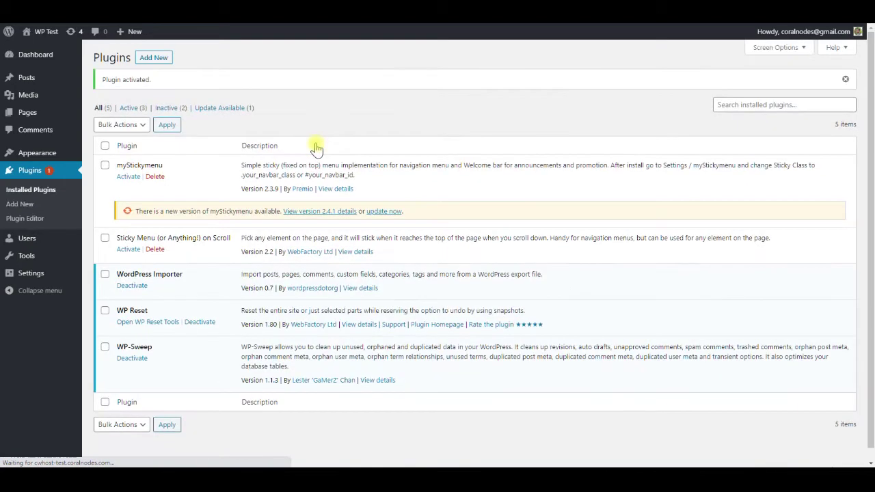
Step: Open the WP-Sweep tool and check the count of post revisions in the Post Sweep section
mouse_move(29, 256)
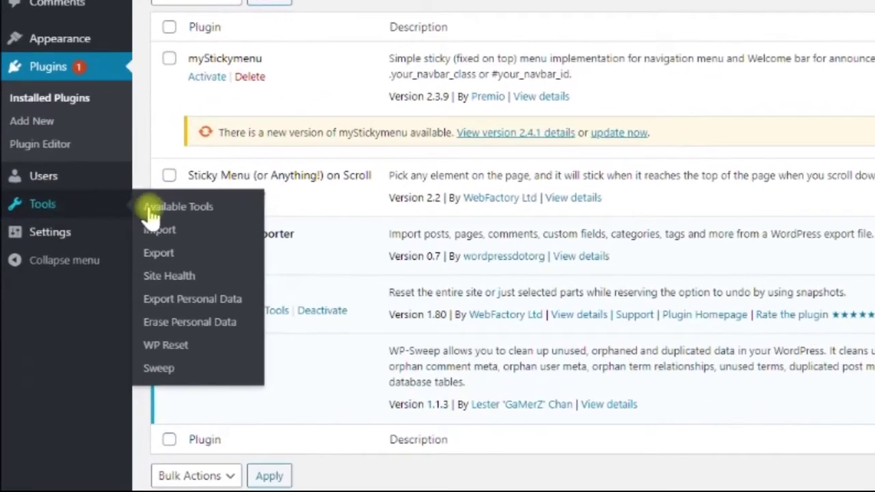
click(141, 355)
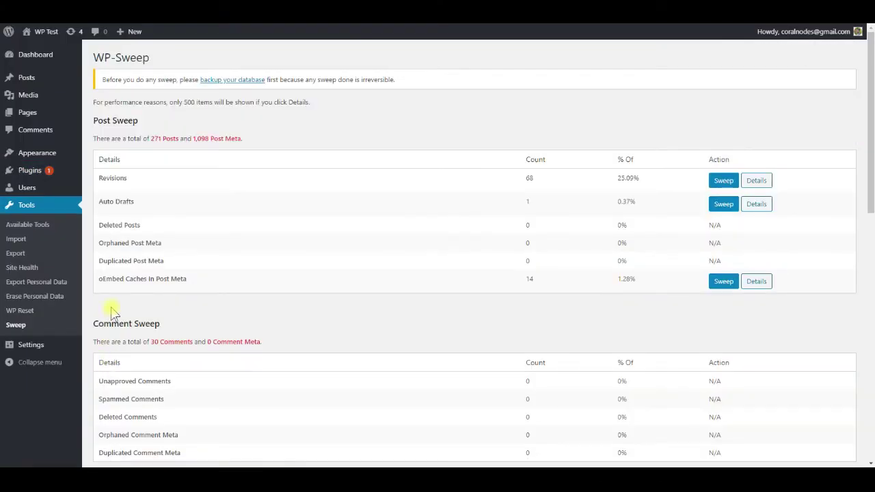
click(99, 179)
drag(99, 179, 137, 184)
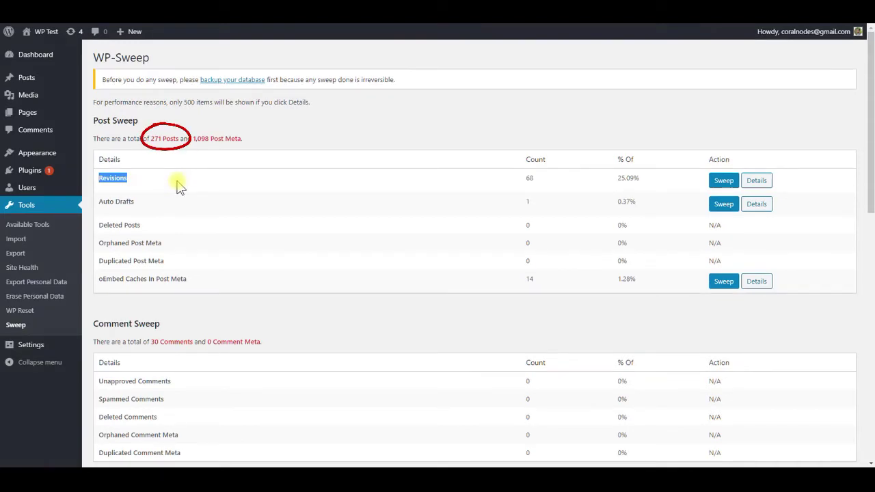
click(523, 181)
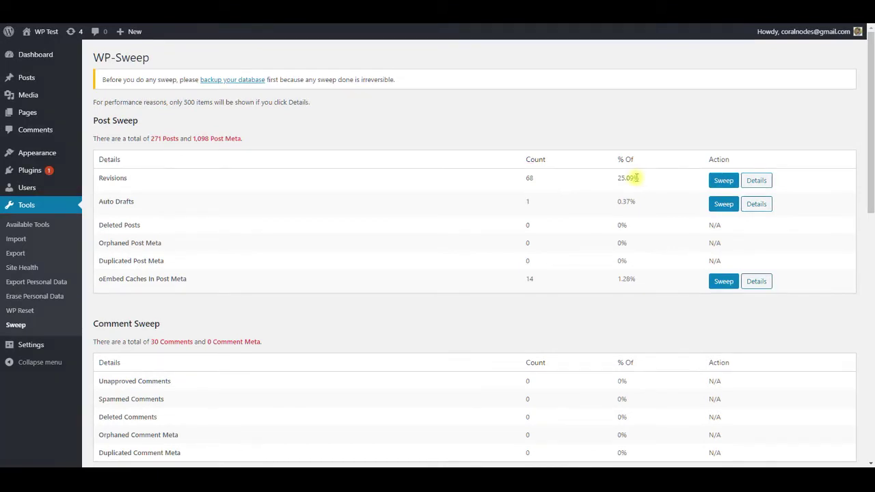
Step: Review the detailed list of stored post revisions and sweep all of them from the database
click(756, 182)
scroll(555, 229, down, 6)
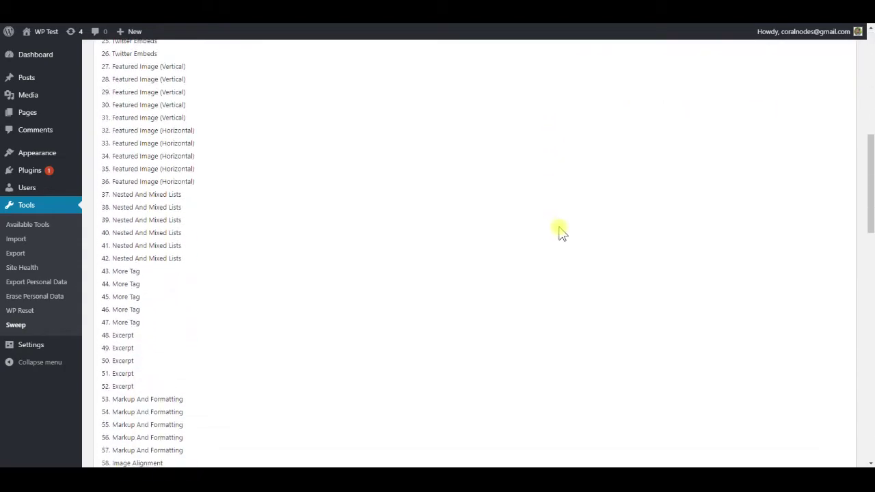
scroll(559, 231, down, 6)
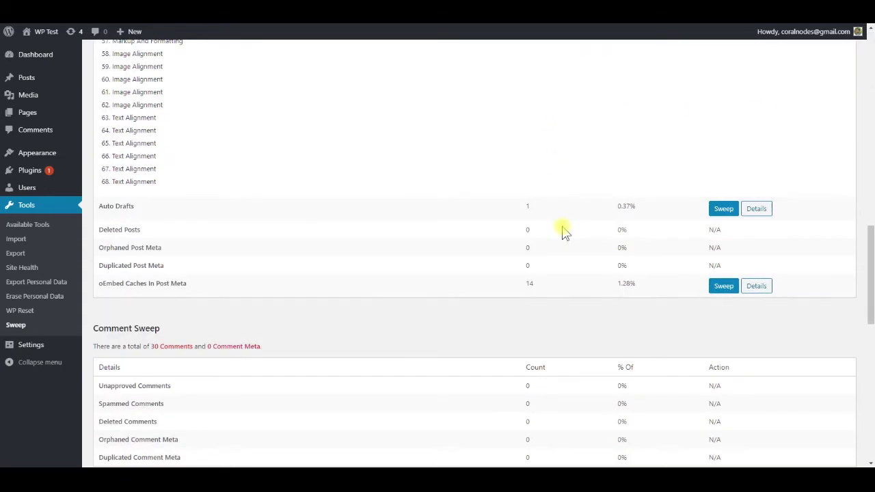
scroll(562, 231, up, 12)
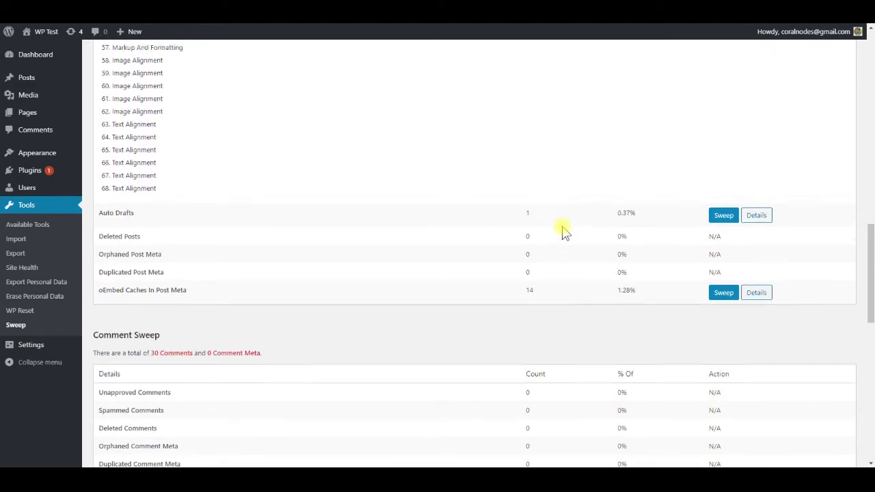
scroll(561, 231, up, 1)
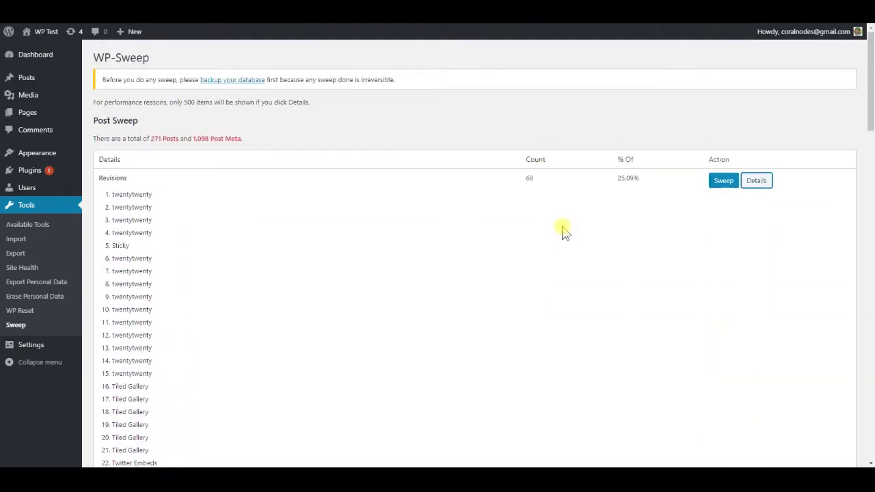
click(721, 181)
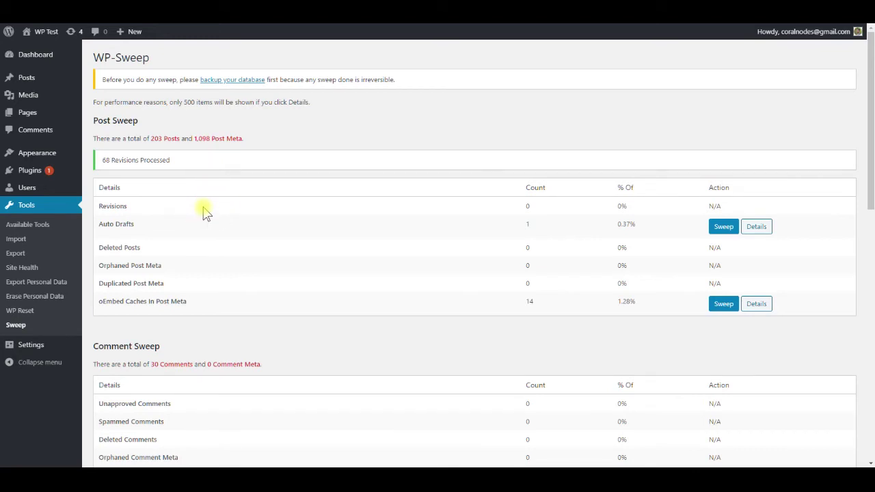
Step: Return to the Site Health information and examine the database size under Directories and Sizes after the sweep
mouse_move(46, 32)
click(96, 58)
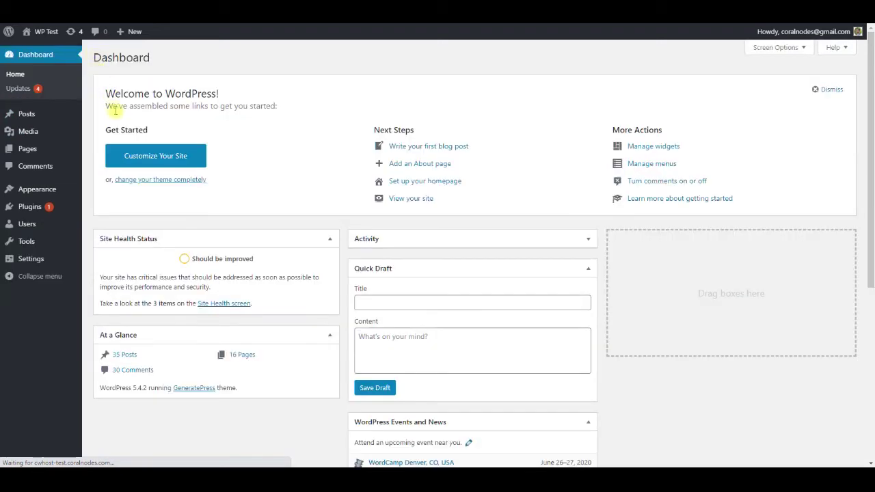
click(218, 304)
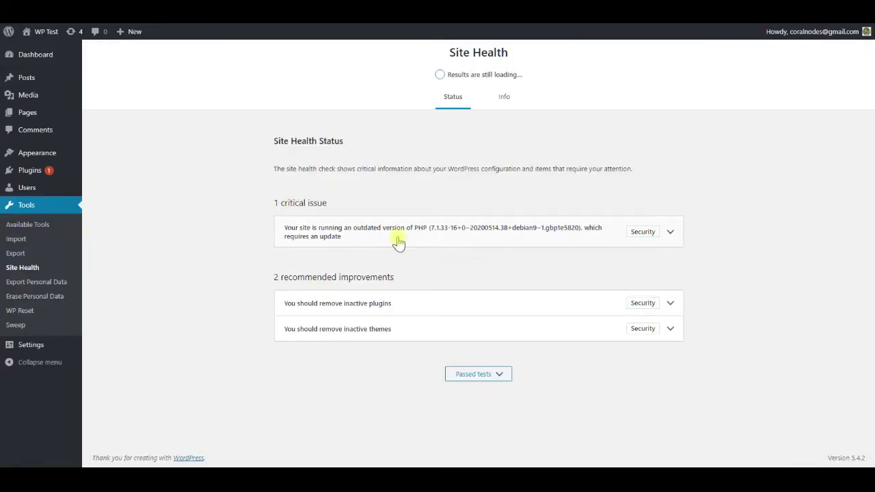
click(504, 99)
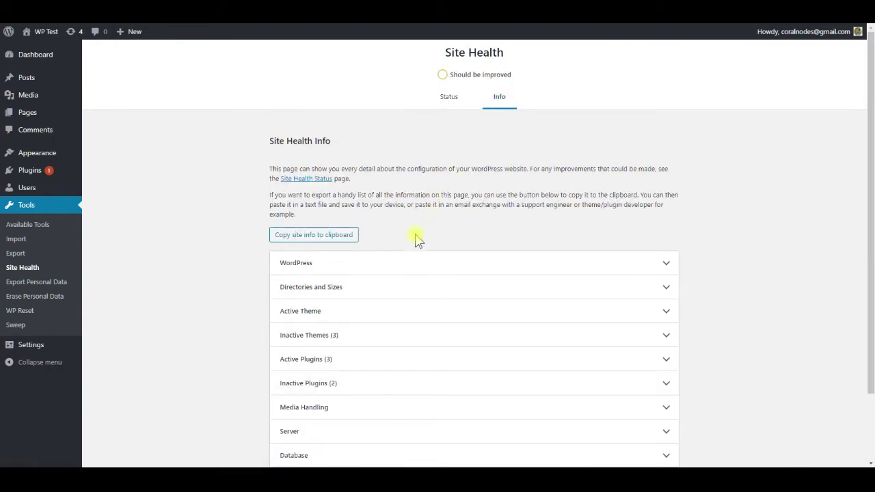
click(394, 287)
scroll(408, 341, down, 2)
mouse_move(402, 356)
mouse_down()
mouse_move(432, 359)
mouse_move(405, 356)
mouse_up()
click(422, 357)
click(412, 354)
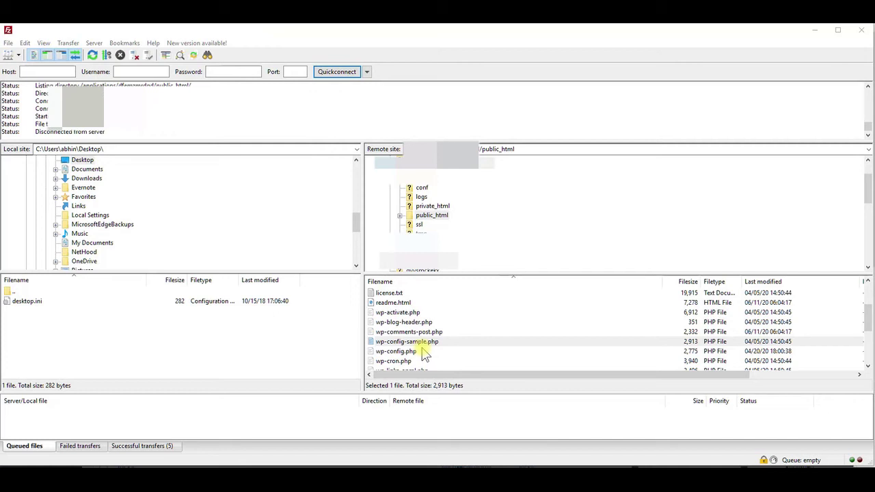
Step: In FileZilla, open the remote wp-config.php for editing, discarding the local copy and downloading the file anew
click(424, 353)
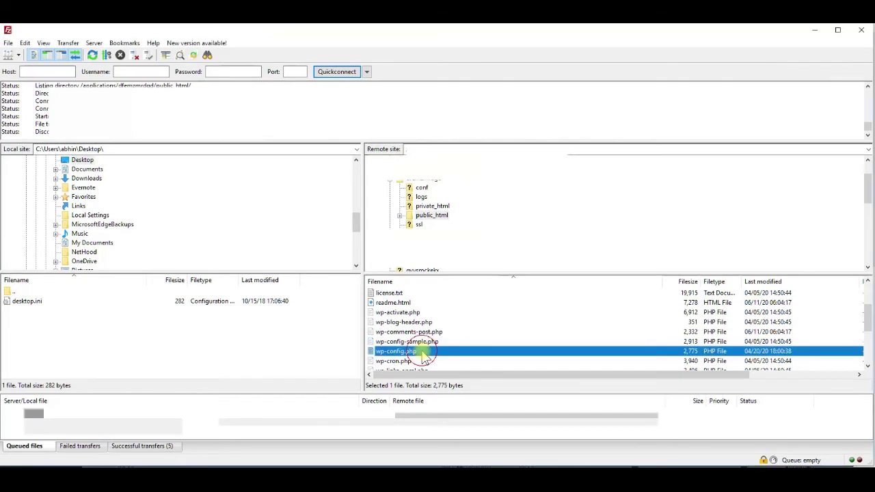
right_click(424, 352)
click(451, 380)
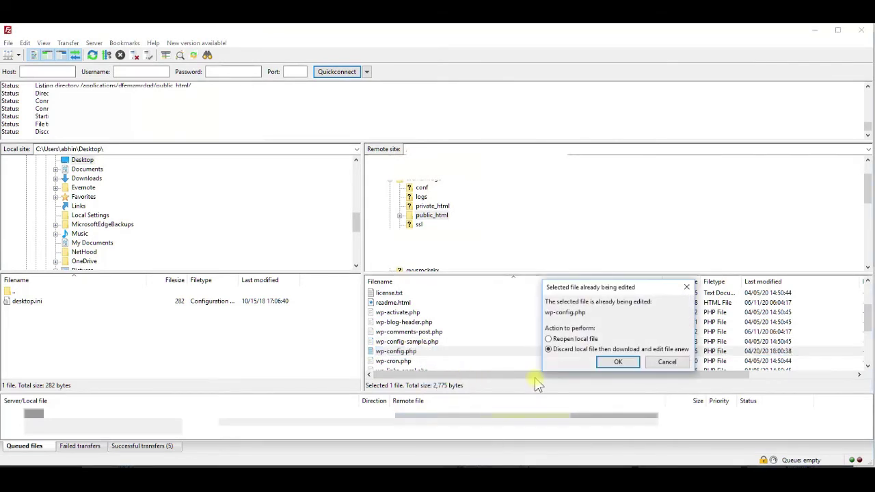
click(618, 360)
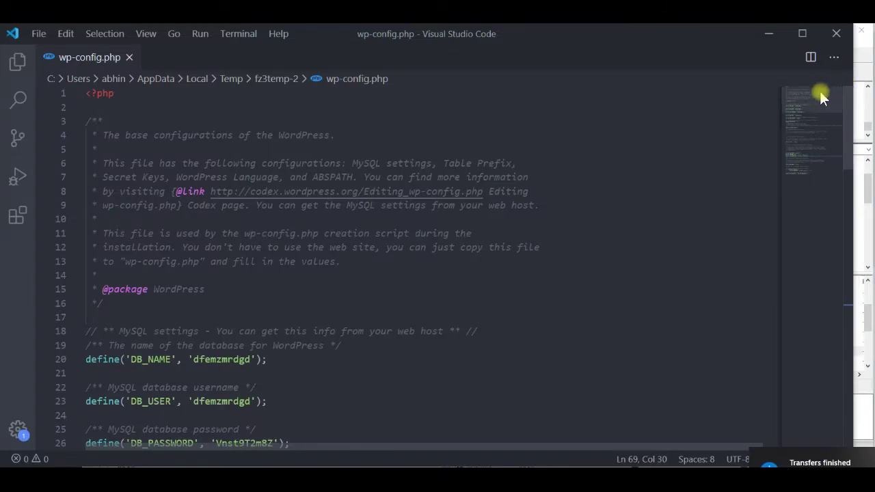
Step: Add the line define('WP_POST_REVISIONS', false); to wp-config.php, directly above the "That's all, stop editing!" comment
drag(850, 96, 846, 304)
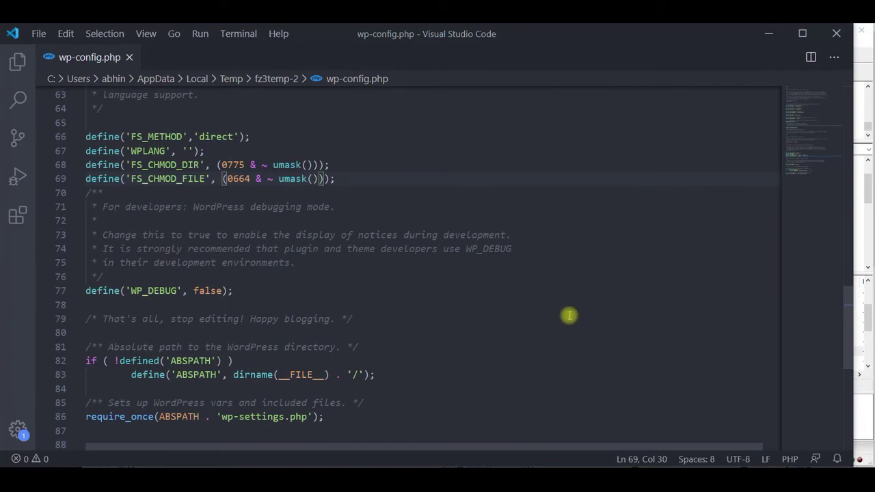
click(198, 305)
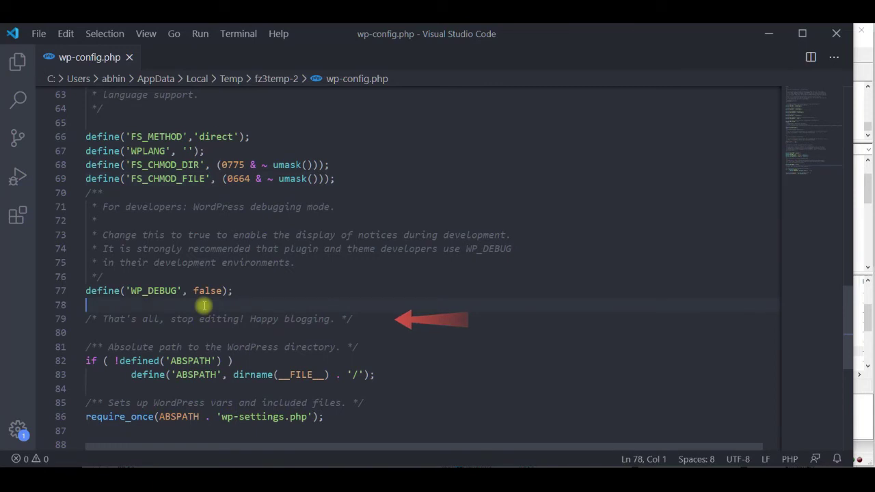
text(define()
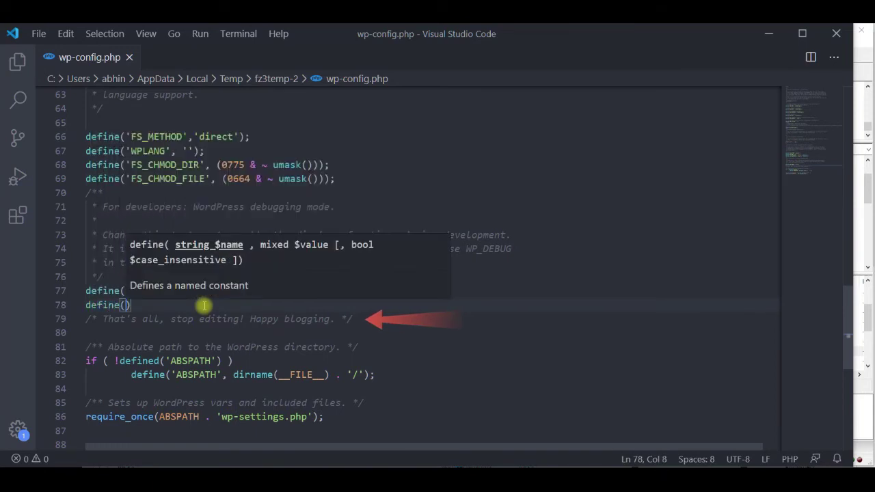
key(Escape)
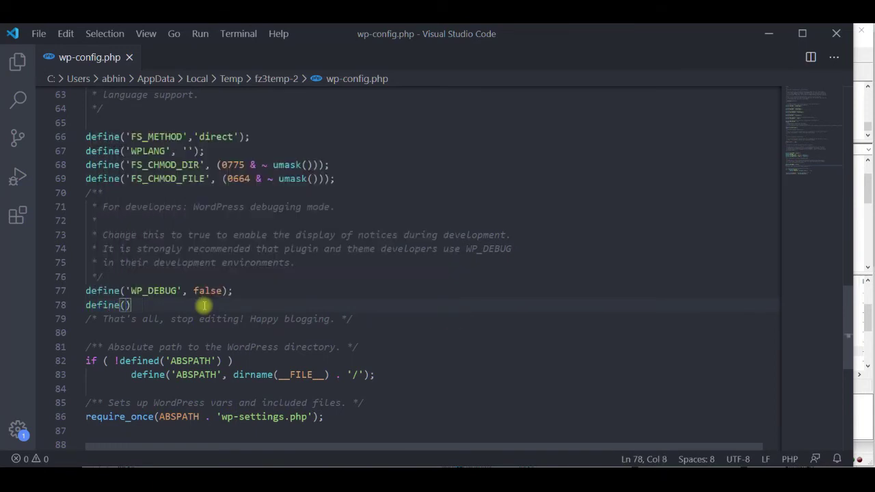
text('WP_POS)
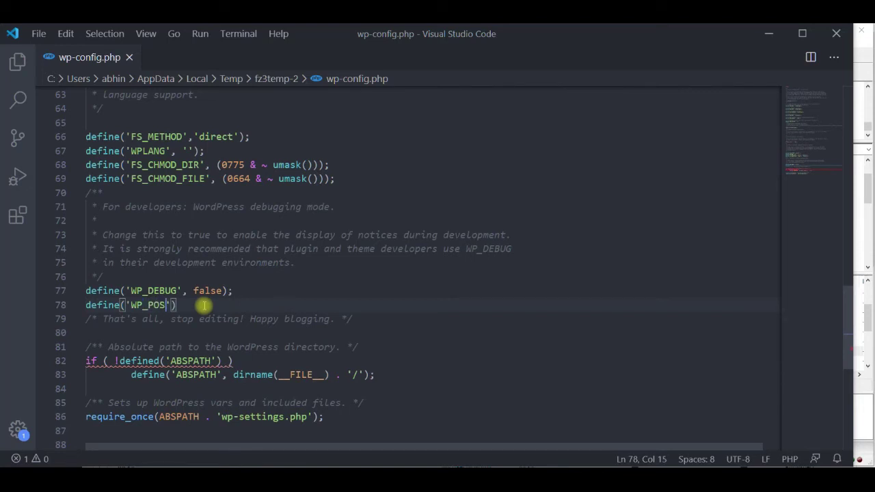
text(T_REVISION)
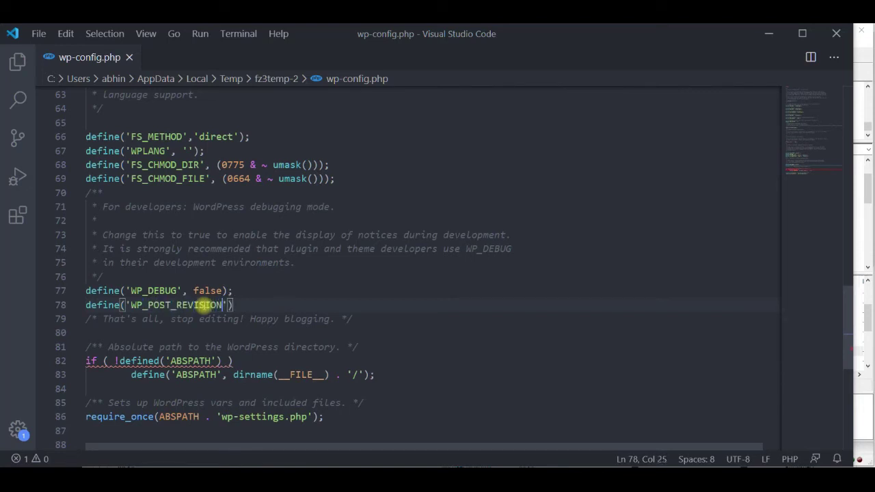
text(S', )
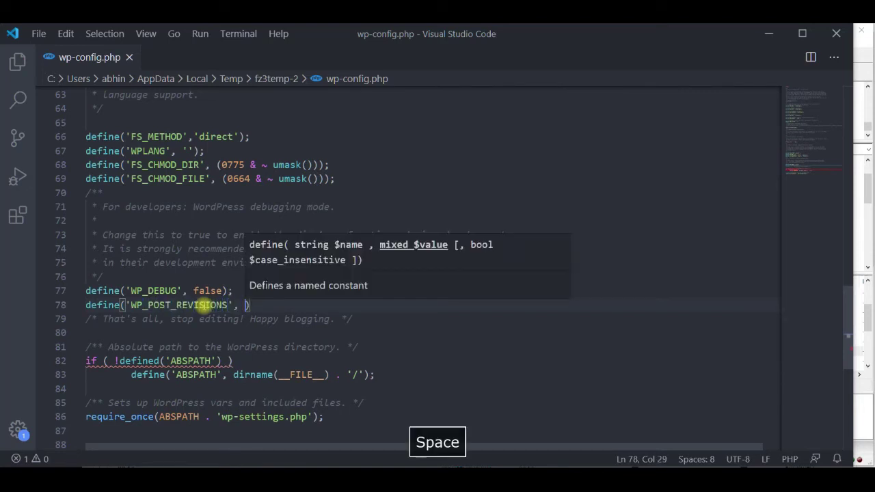
text(1)
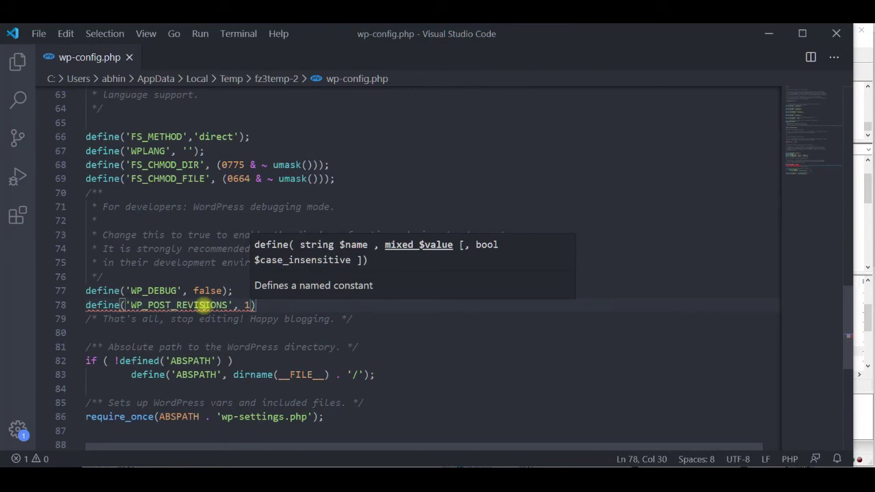
key(BackSpace)
text(false)
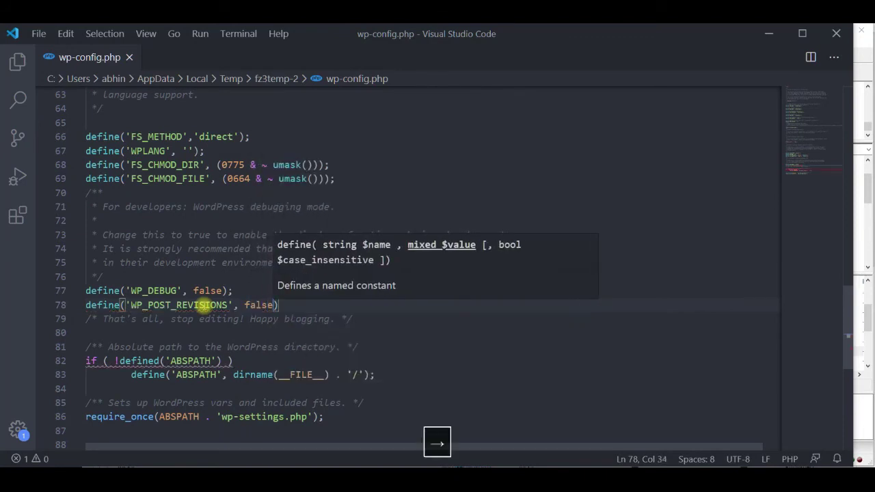
text();)
Step: Set the WP_POST_REVISIONS value to 2, save wp-config.php and upload the changed file back to the server with FileZilla
key(Left)
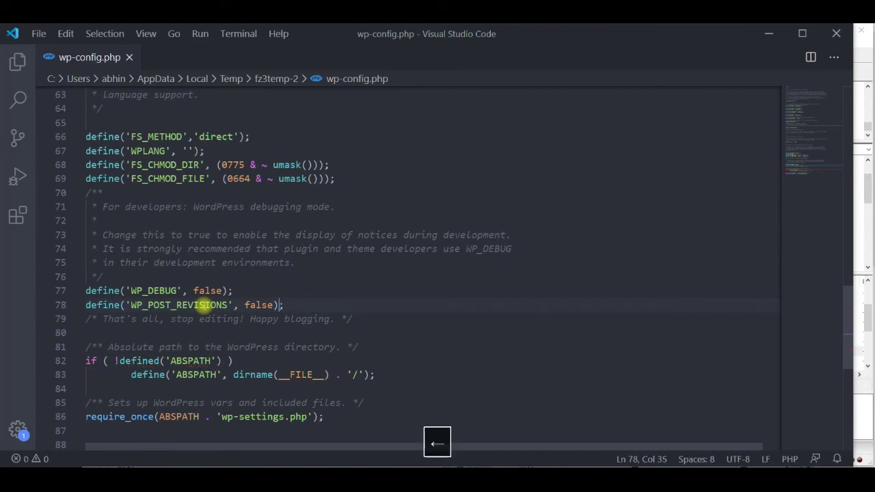
key(BackSpace)
key(BackSpace)
key(BackSpace)
key(BackSpace)
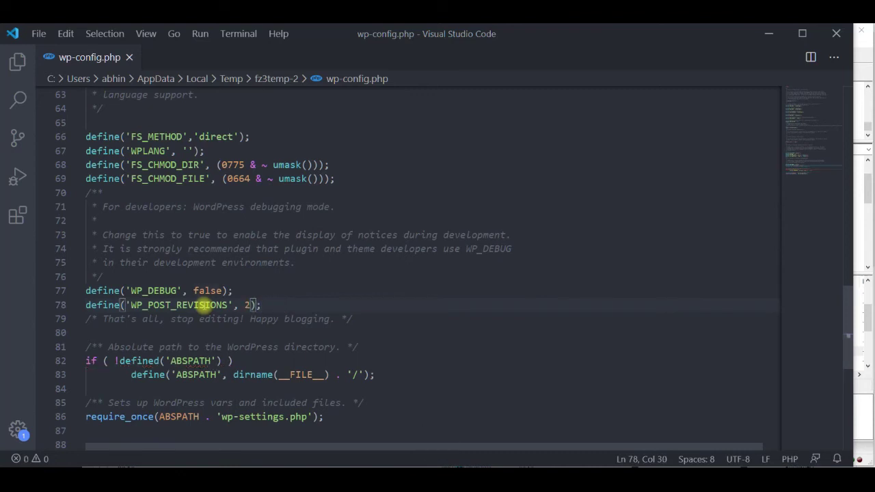
key(alt+Tab)
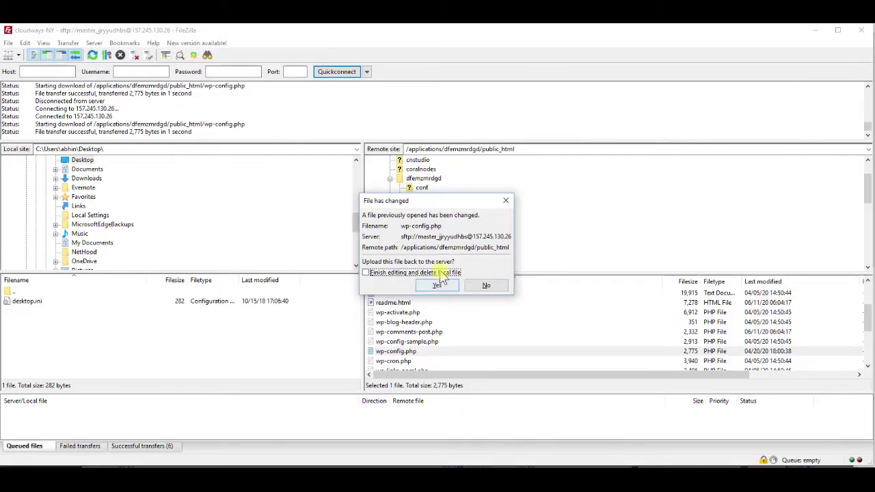
click(441, 286)
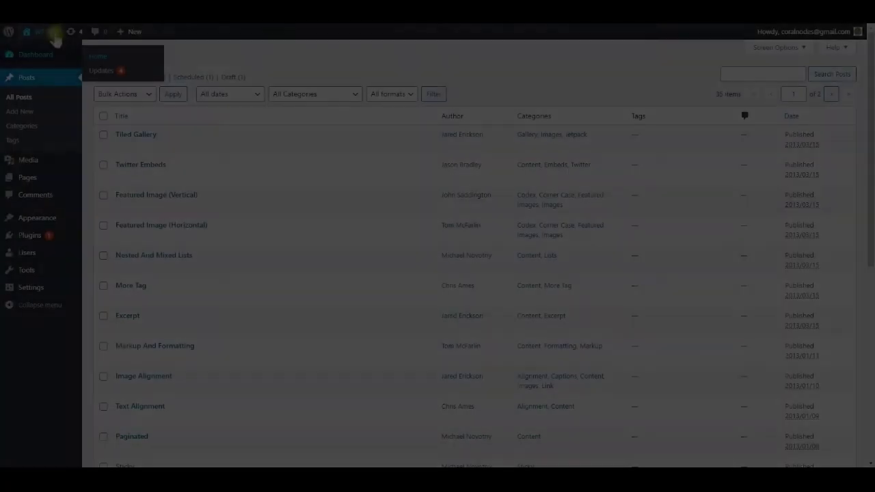
Step: In the WordPress post "Tiled Gallery", add the paragraph "some edit - 1" below the title, update the post and show its document settings
click(45, 29)
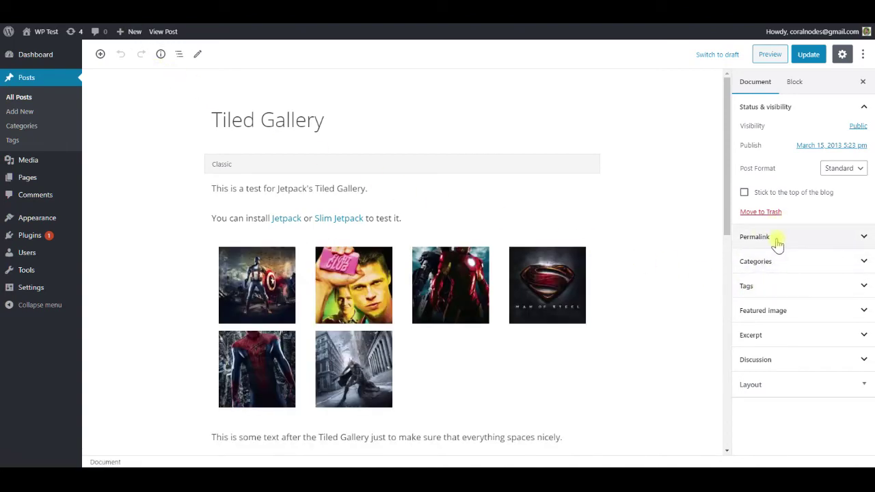
click(354, 126)
key(Return)
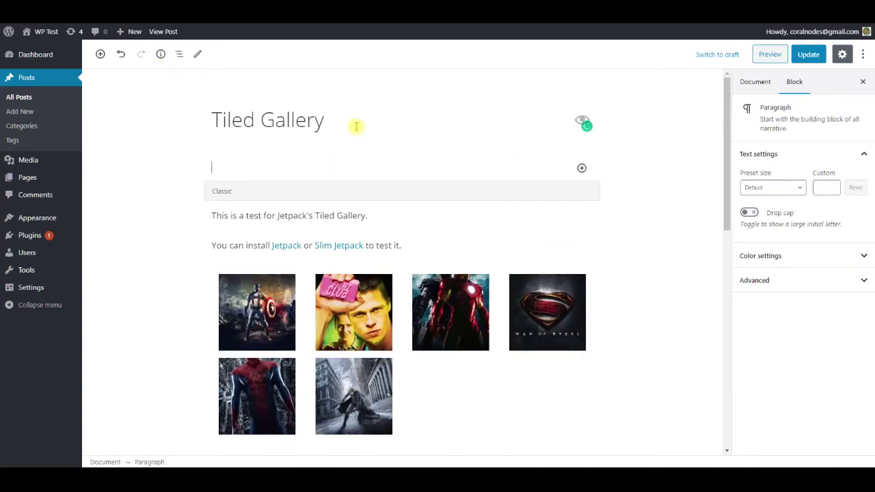
text(some edit - 1)
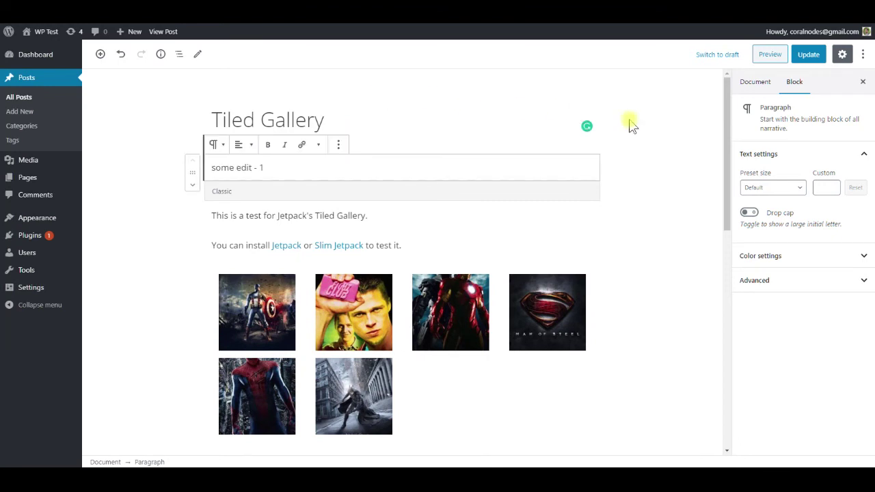
click(801, 61)
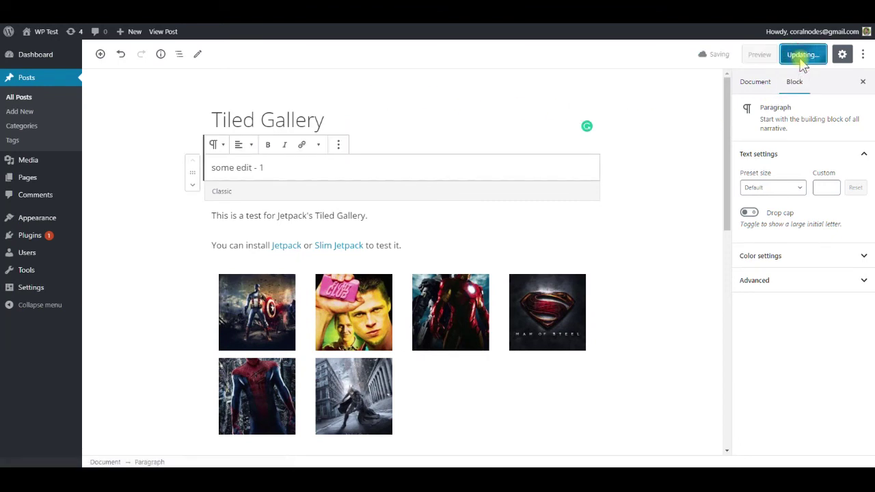
click(764, 82)
Step: Insert a paragraph block reading "edit 2" below the "some edit - 1" paragraph and update the post
click(305, 166)
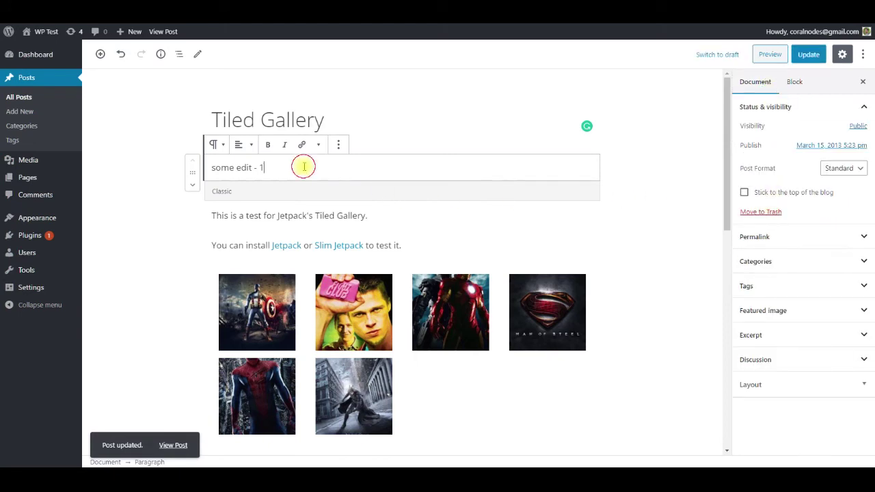
click(390, 180)
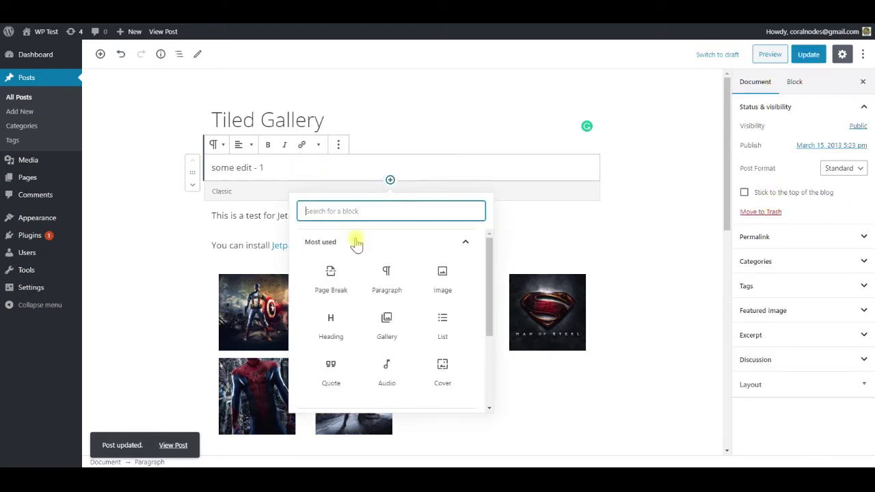
click(387, 274)
text(edit 2)
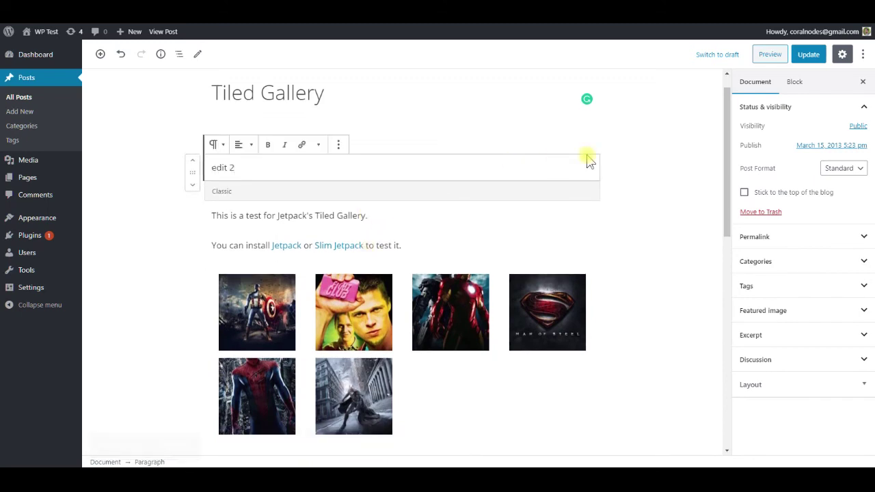
click(811, 58)
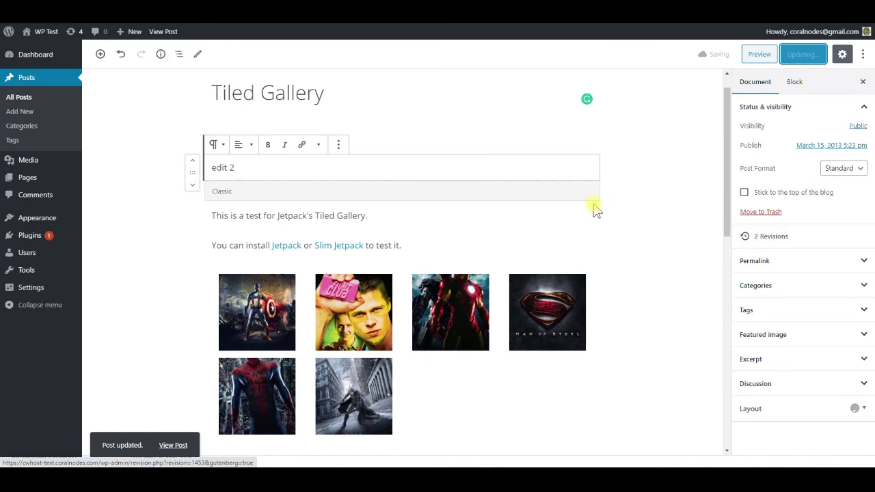
Step: Insert a paragraph block reading "edit 3" below the "edit 2" paragraph and update the post
click(390, 180)
click(391, 285)
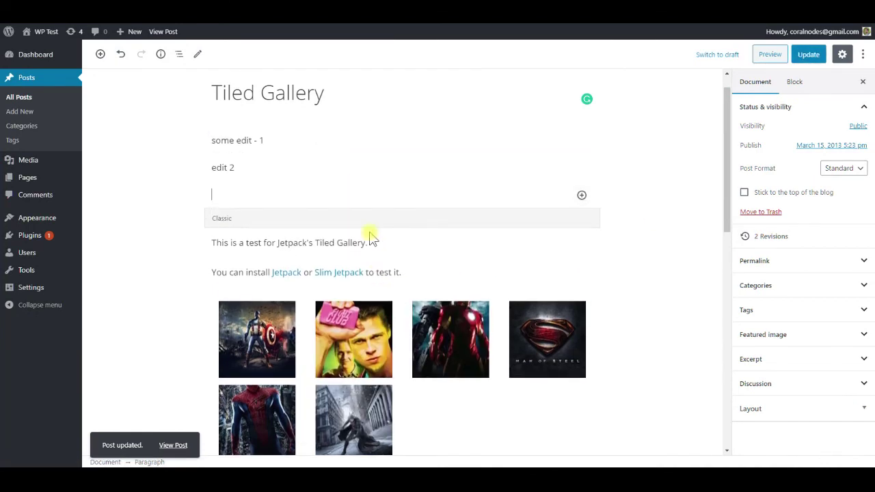
text(edit 3)
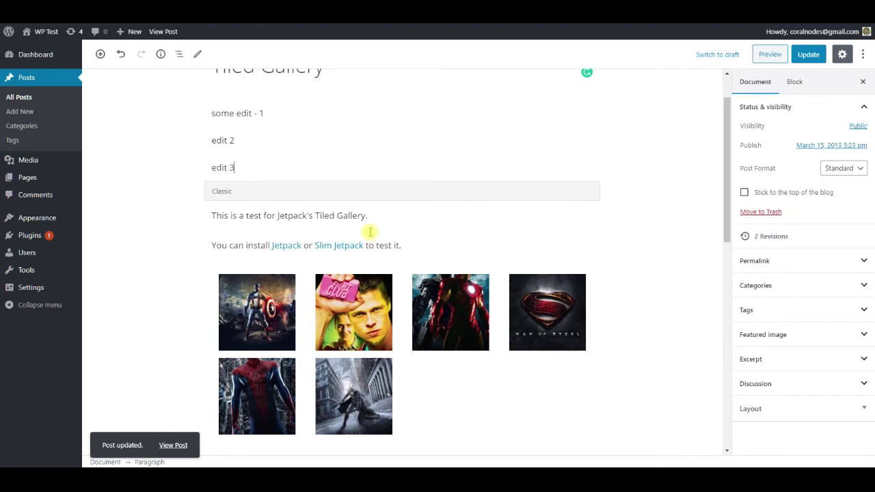
click(799, 58)
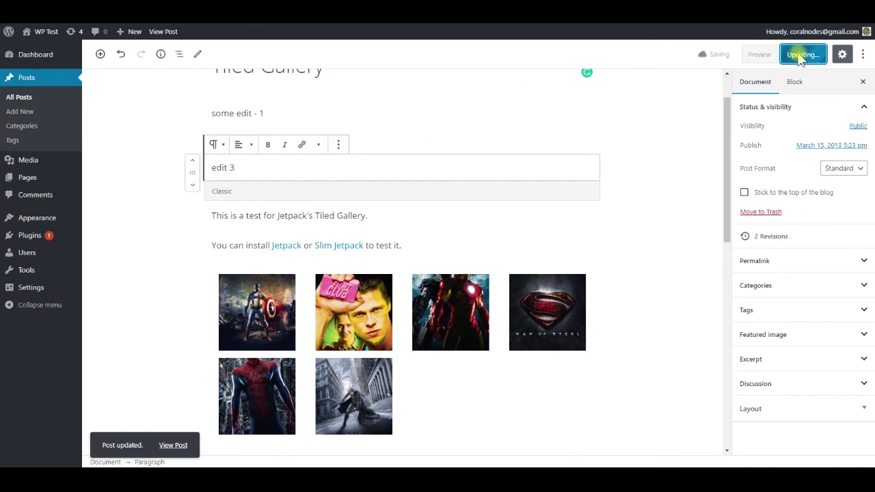